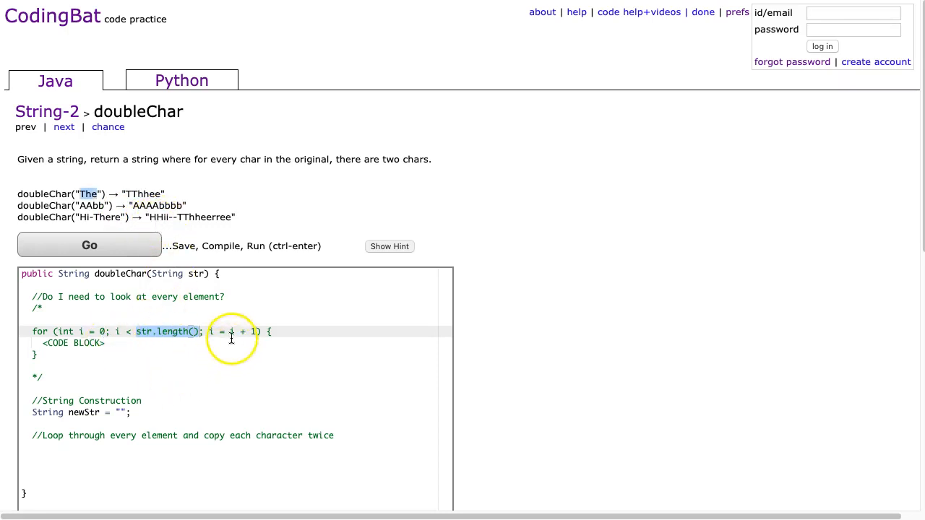
pyautogui.scroll(-1, 210, 328)
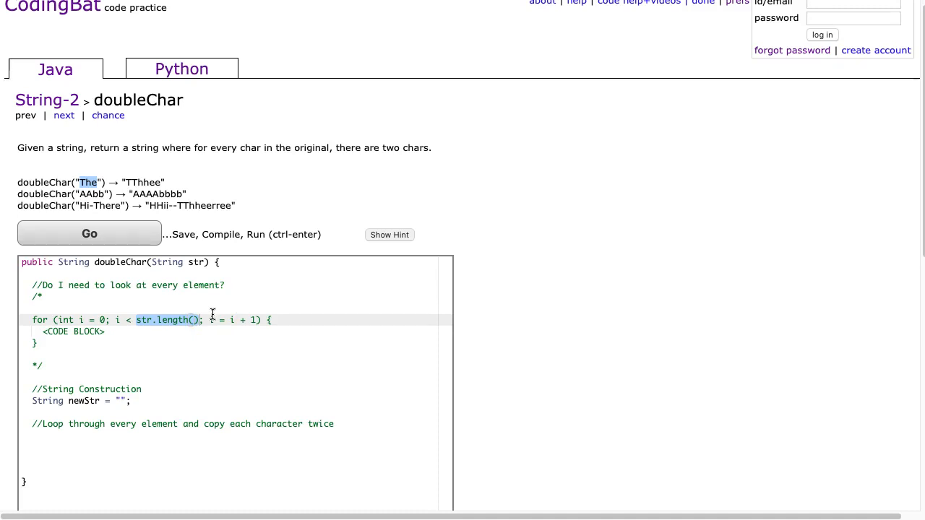
# Review the first example, briefly marking the word The, before editing the code.
pyautogui.click(225, 284)
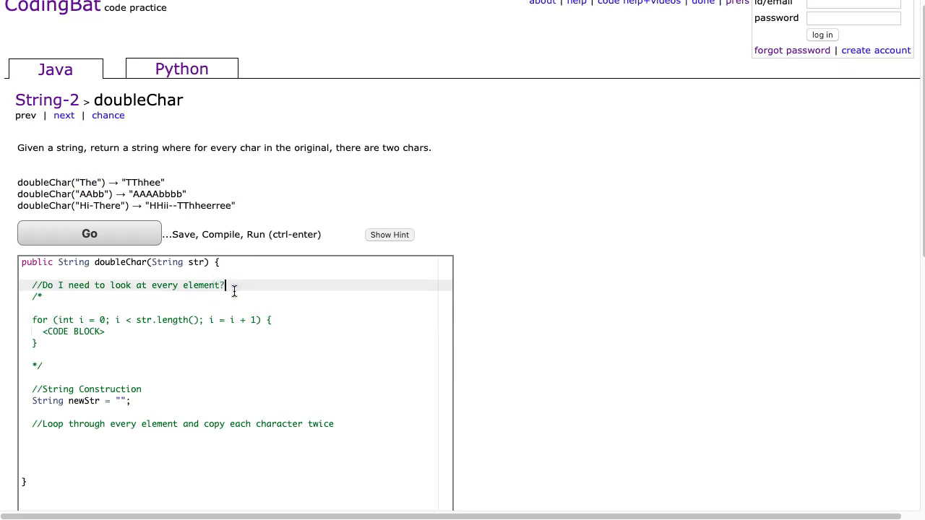
pyautogui.moveTo(79, 182); pyautogui.dragTo(96, 182)
pyautogui.click(87, 184)
# Insert a blank line above the commented-out for-loop template and mark the template block.
pyautogui.click(52, 309)
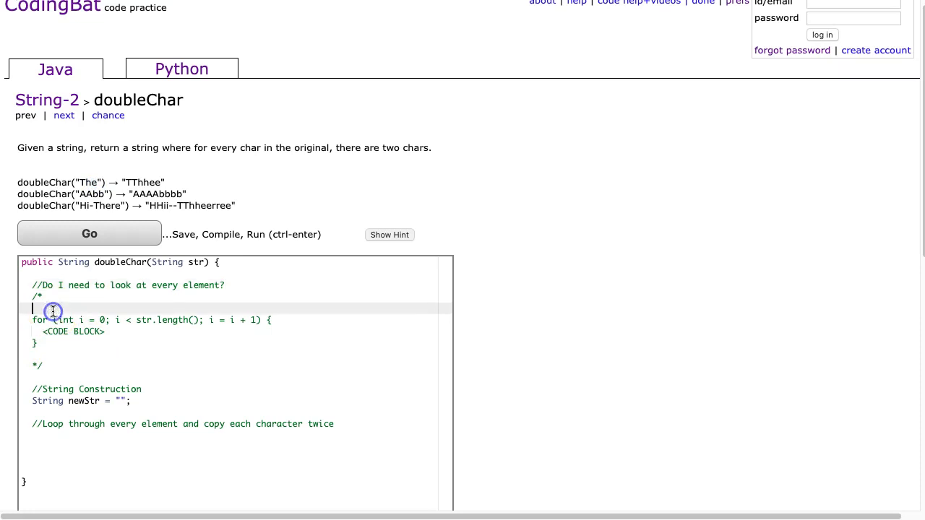
pyautogui.press('Return')
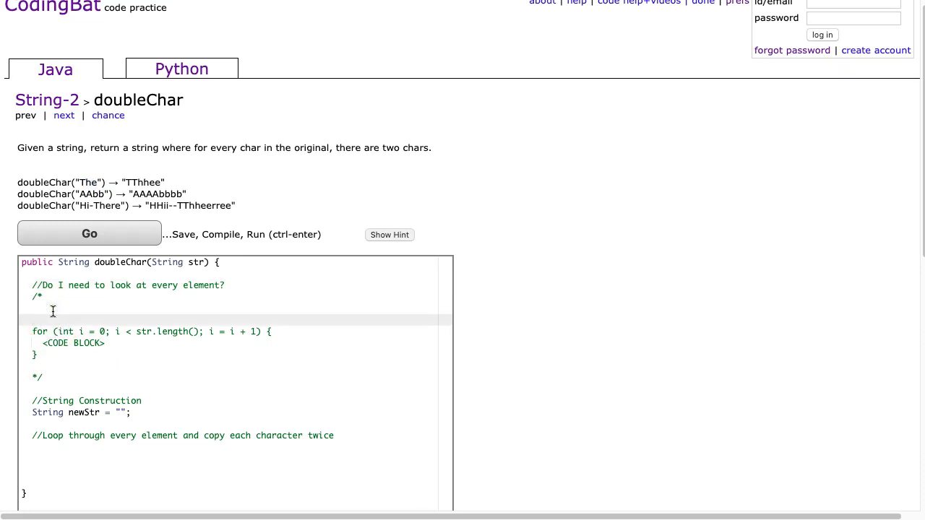
pyautogui.moveTo(38, 355); pyautogui.dragTo(27, 331)
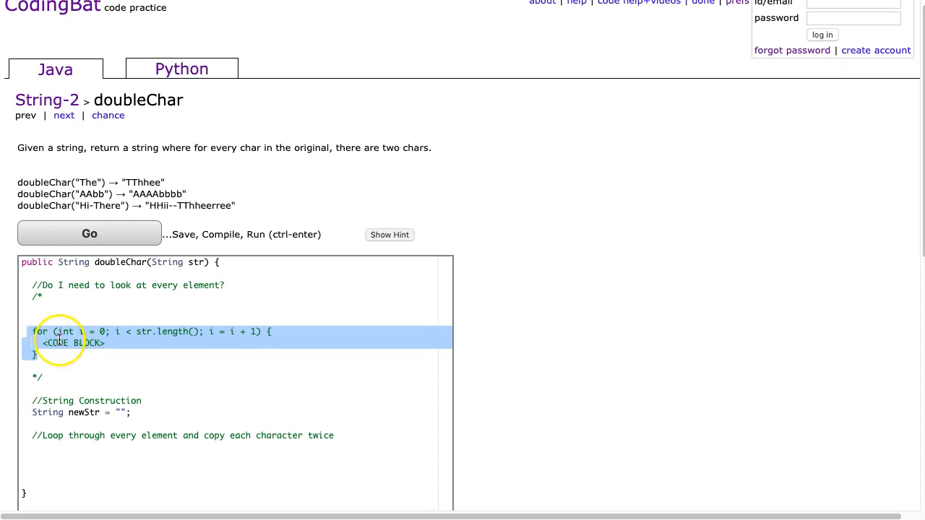
pyautogui.click(58, 333)
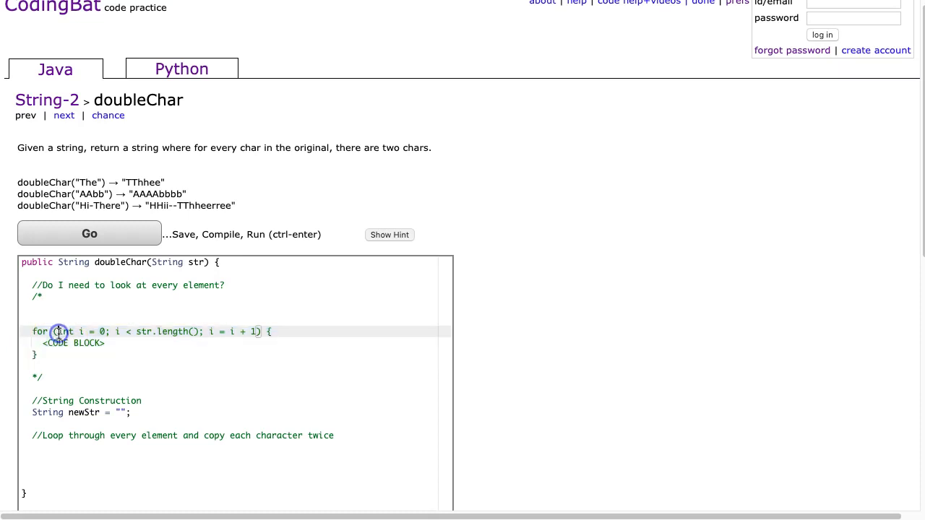
pyautogui.doubleClick(102, 331)
pyautogui.moveTo(115, 331); pyautogui.dragTo(197, 332)
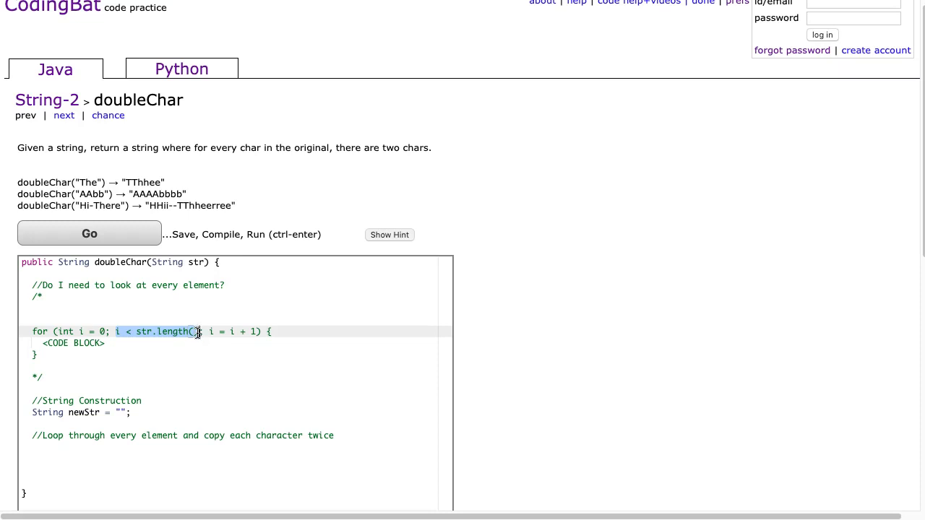
pyautogui.moveTo(209, 331); pyautogui.dragTo(258, 332)
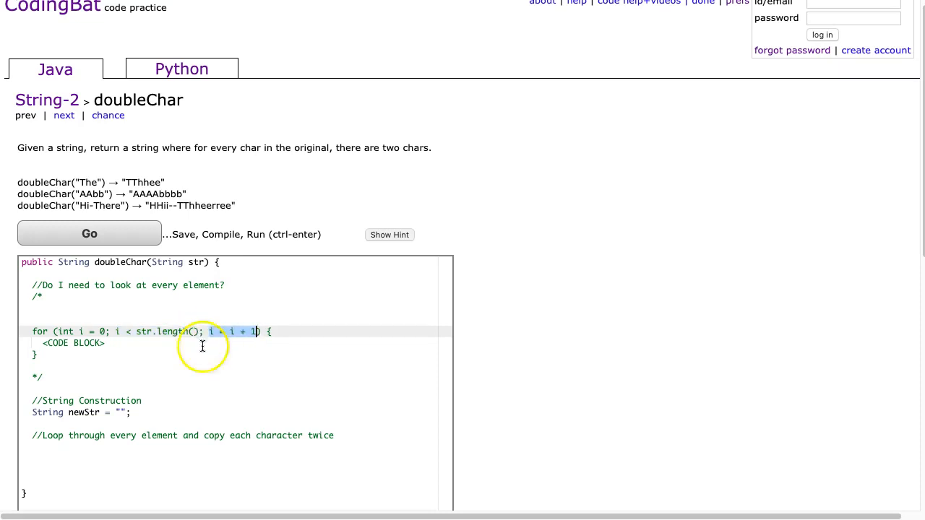
pyautogui.moveTo(105, 343); pyautogui.dragTo(43, 343)
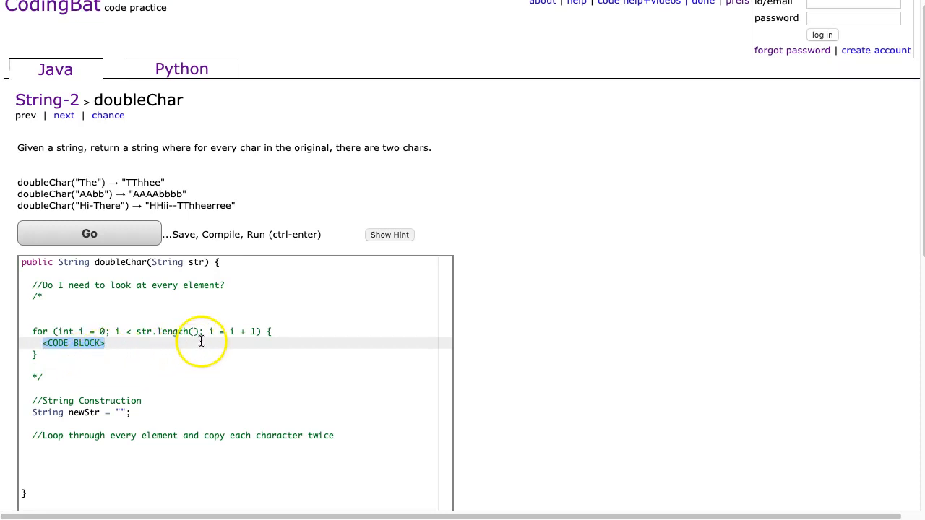
pyautogui.click(251, 331)
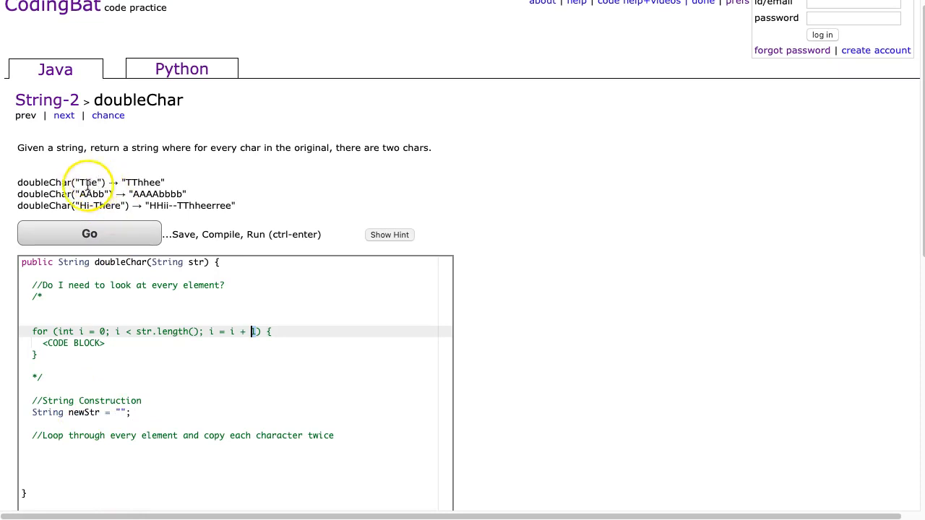
pyautogui.moveTo(81, 182); pyautogui.dragTo(86, 182)
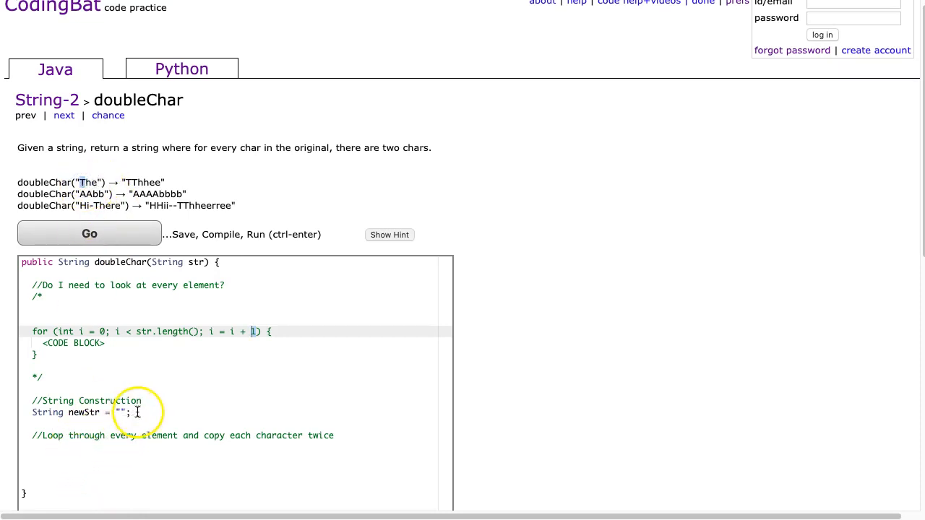
# Begin a for loop on the empty line below the loop-through comment.
pyautogui.moveTo(130, 412); pyautogui.dragTo(32, 412)
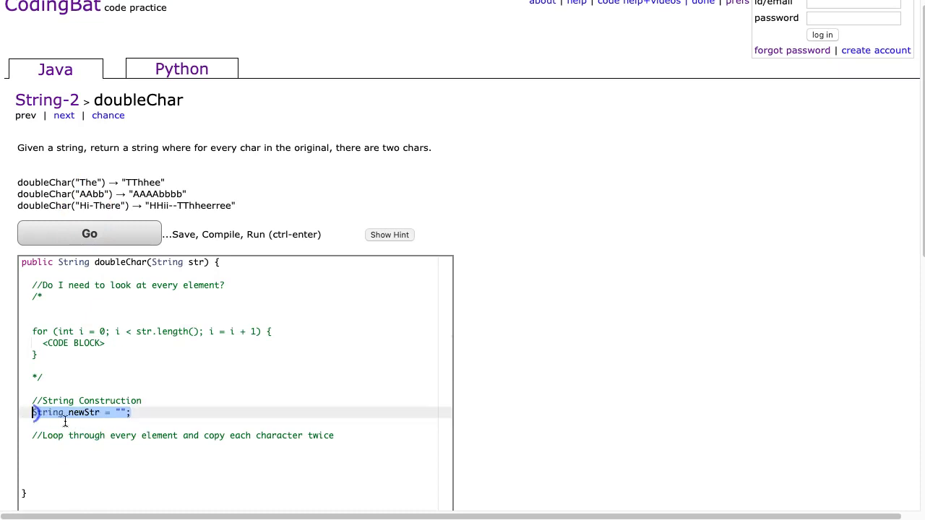
pyautogui.scroll(-2, 216, 405)
pyautogui.click(128, 446)
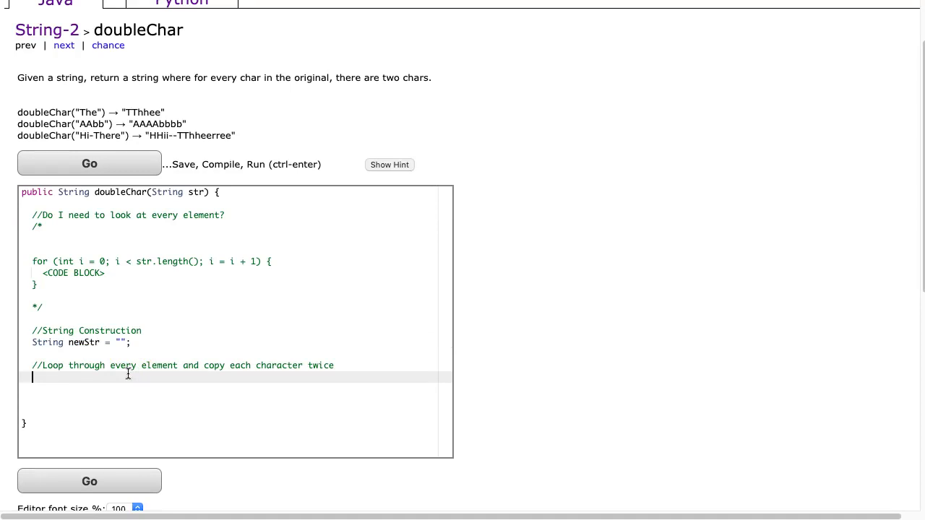
pyautogui.write('for (int')
pyautogui.write(' i = 0; ')
pyautogui.write('i < str.length()')
pyautogui.write('; i =')
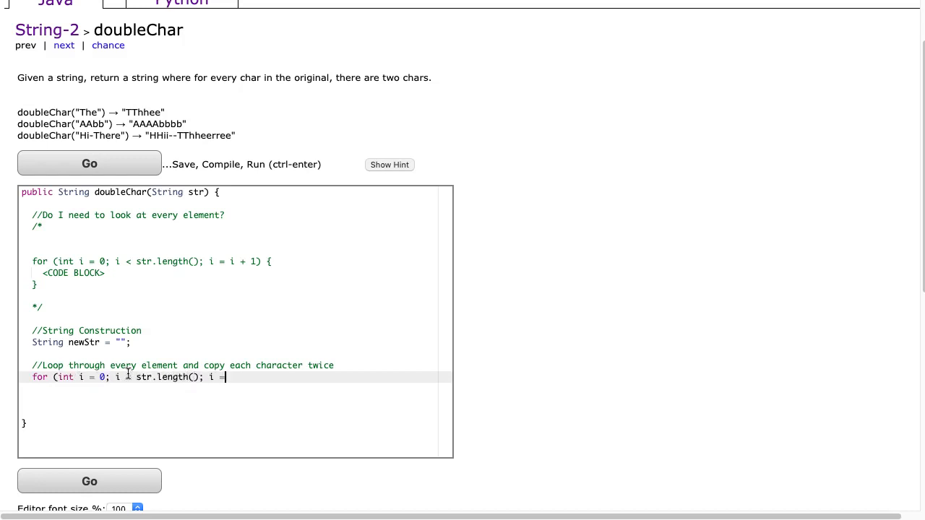
pyautogui.write(' i + 1)')
pyautogui.write(' {')
# Append str.charAt(i) twice to newStr in the loop, return newStr, and run to All Correct.
pyautogui.press('Return')
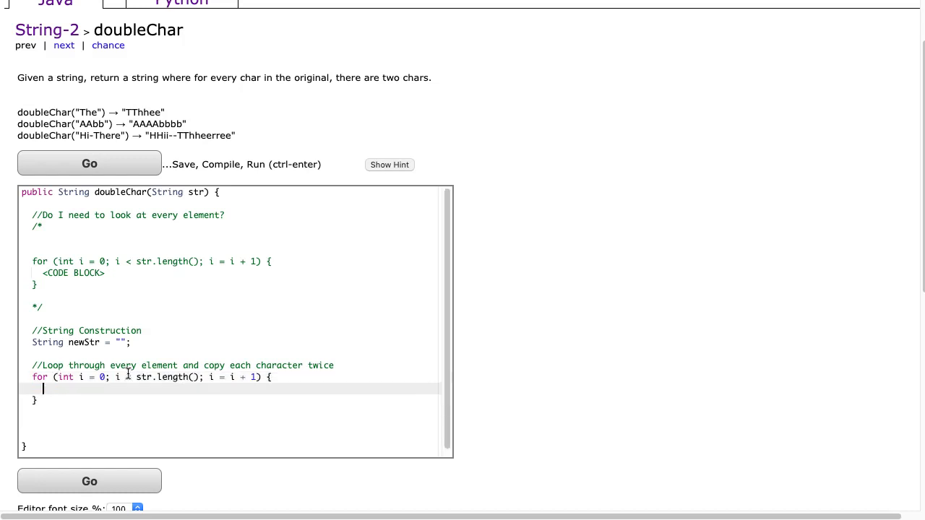
pyautogui.write('newStr = ')
pyautogui.write('newStr +')
pyautogui.write(' str.')
pyautogui.write('charAt(i)')
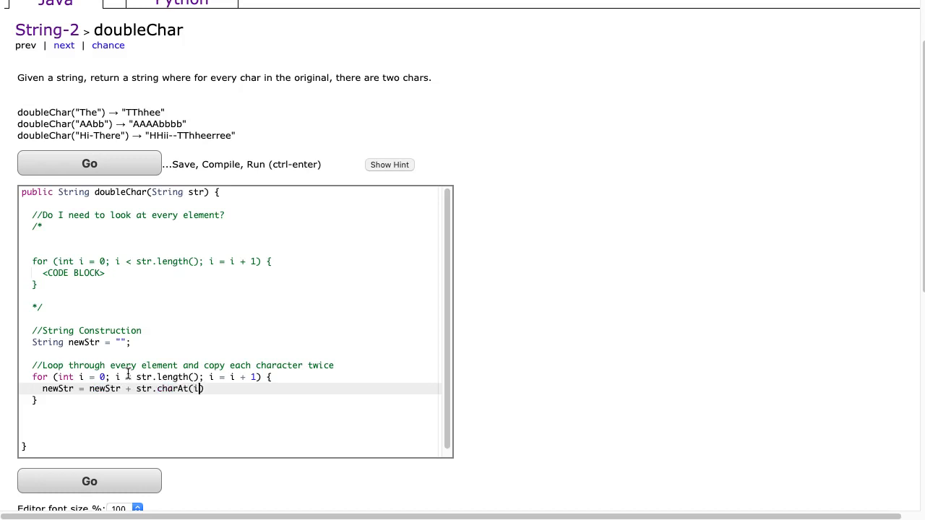
pyautogui.write(' + str.char')
pyautogui.write('At(i);')
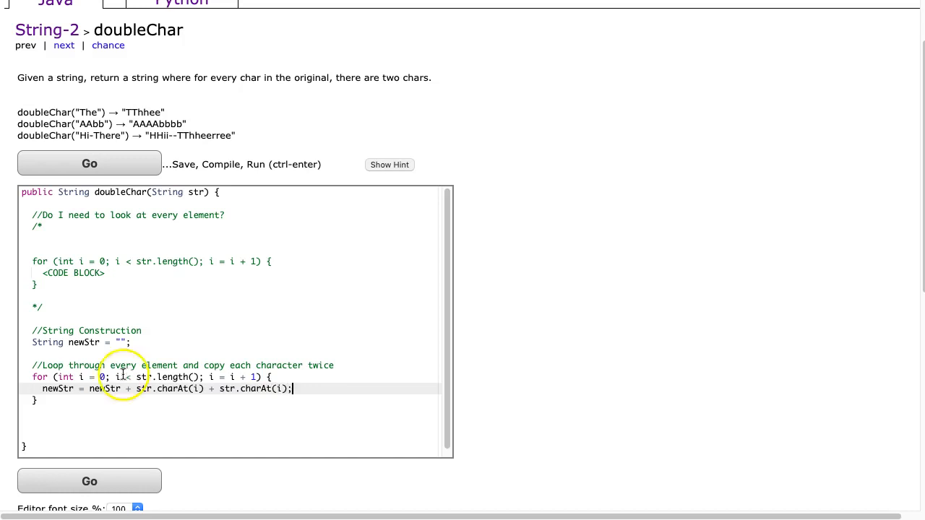
pyautogui.moveTo(135, 389); pyautogui.dragTo(294, 389)
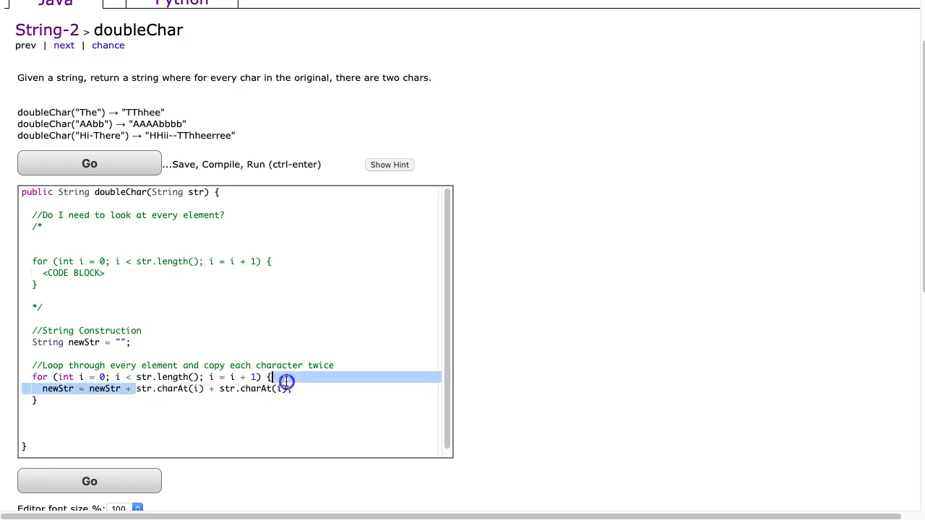
pyautogui.click(99, 402)
pyautogui.press('Return')
pyautogui.press('Return')
pyautogui.write('re')
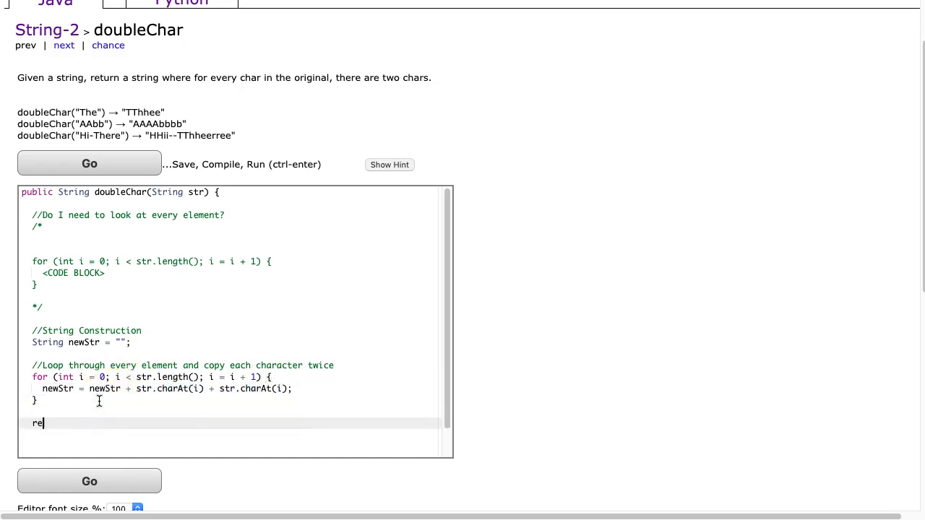
pyautogui.write('turn newStr')
pyautogui.write(';')
pyautogui.click(88, 166)
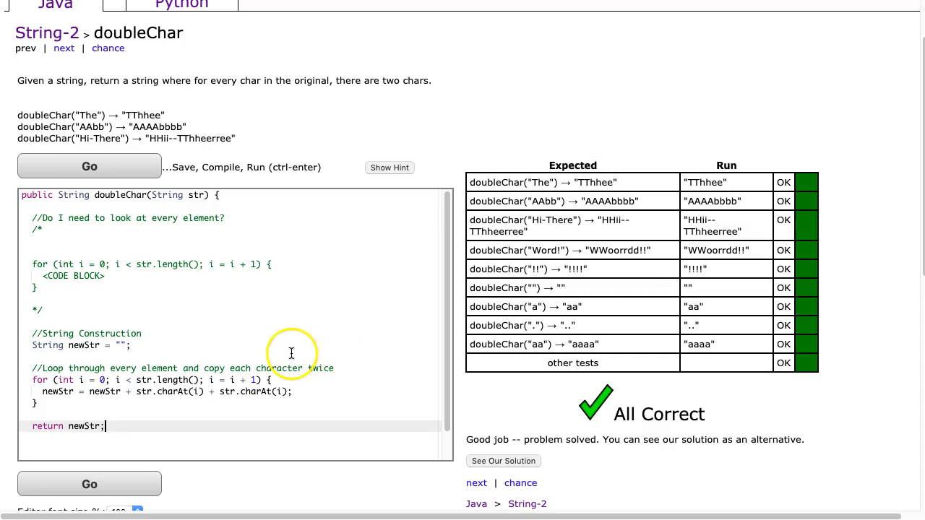
pyautogui.moveTo(44, 291); pyautogui.dragTo(26, 264)
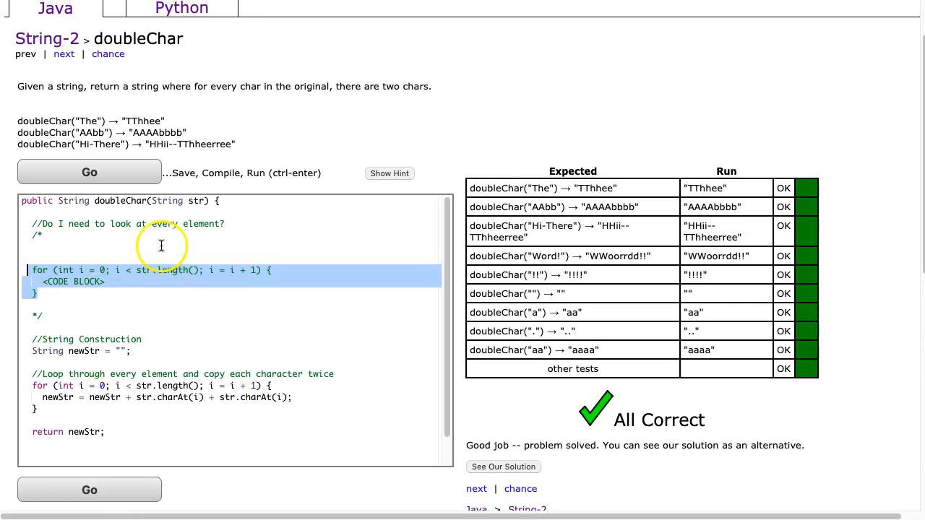
pyautogui.scroll(3, 159, 259)
pyautogui.scroll(2, 66, 46)
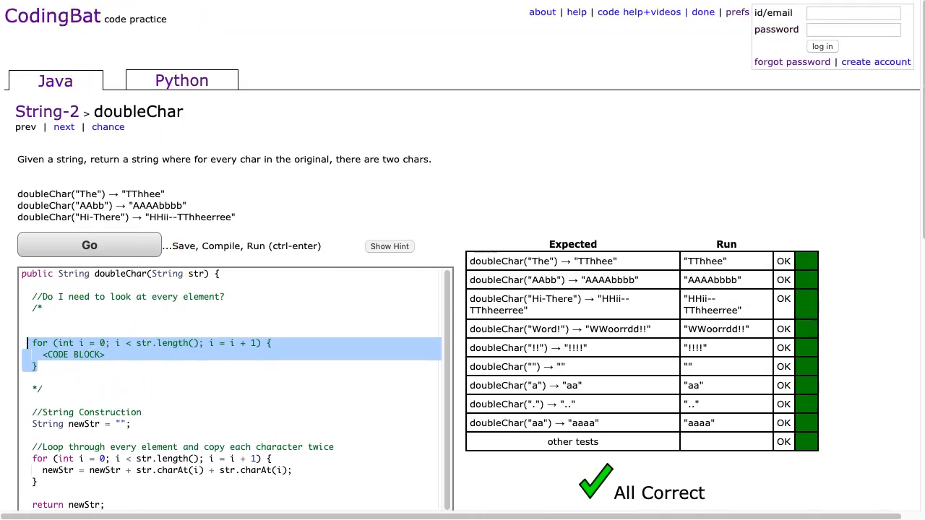